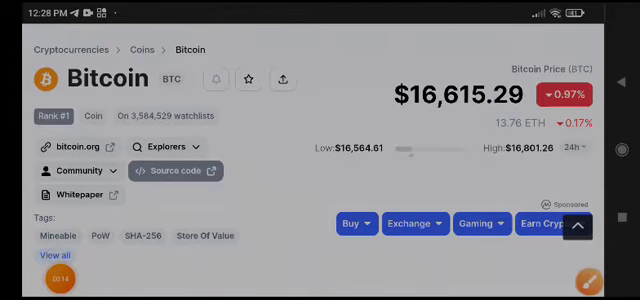
Circle the Bitcoin price in red with the recorder's pen and add an arrow pointing at it.
{"action": "left_click", "coordinate": [596, 282]}
{"action": "mouse_move", "coordinate": [518, 62]}
{"action": "left_mouse_down"}
{"action": "mouse_move", "coordinate": [420, 125]}
{"action": "mouse_move", "coordinate": [528, 66]}
{"action": "left_mouse_up"}
{"action": "mouse_move", "coordinate": [257, 155]}
{"action": "left_mouse_down"}
{"action": "mouse_move", "coordinate": [340, 103]}
{"action": "mouse_move", "coordinate": [345, 112]}
{"action": "left_mouse_up"}
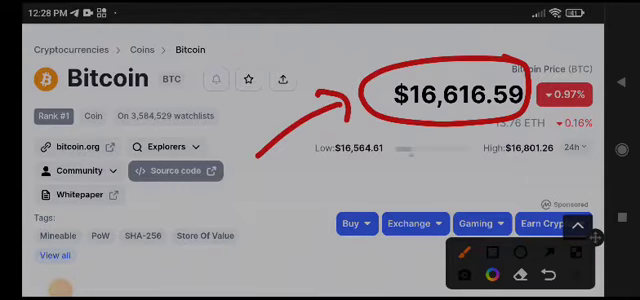
{"action": "left_click_drag", "start_coordinate": [60, 290], "coordinate": [38, 222]}
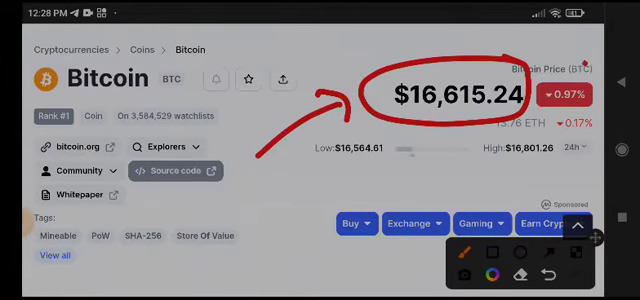
Circle the 0.97% change badge in red and erase the stray stroke beneath it.
{"action": "left_click_drag", "start_coordinate": [530, 68], "coordinate": [535, 108]}
{"action": "left_click_drag", "start_coordinate": [500, 195], "coordinate": [555, 127]}
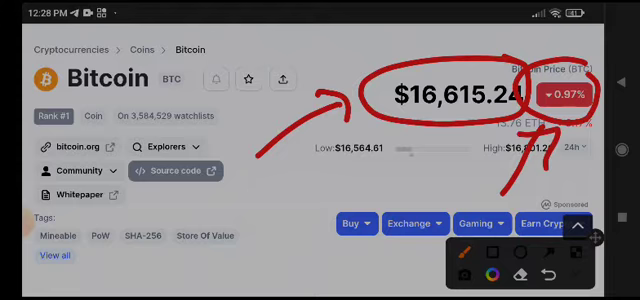
{"action": "left_click", "coordinate": [520, 274]}
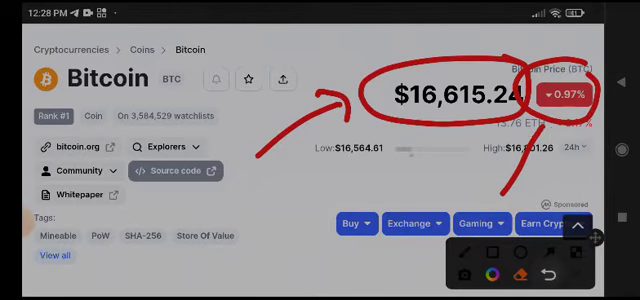
{"action": "left_click", "coordinate": [525, 165]}
{"action": "left_click", "coordinate": [464, 252]}
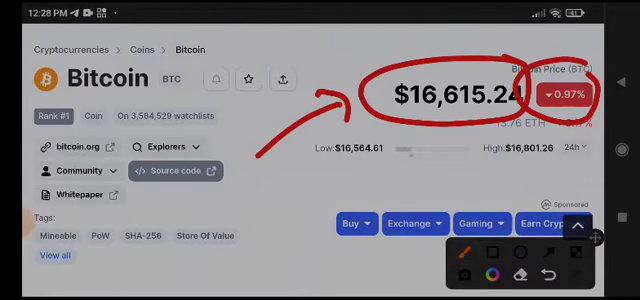
Circle the Low ($16,564.61) and High ($16,801.26) values, then select the circulating supply figure.
{"action": "mouse_move", "coordinate": [340, 100]}
{"action": "left_mouse_down"}
{"action": "mouse_move", "coordinate": [306, 140]}
{"action": "mouse_move", "coordinate": [360, 182]}
{"action": "mouse_move", "coordinate": [402, 122]}
{"action": "left_mouse_up"}
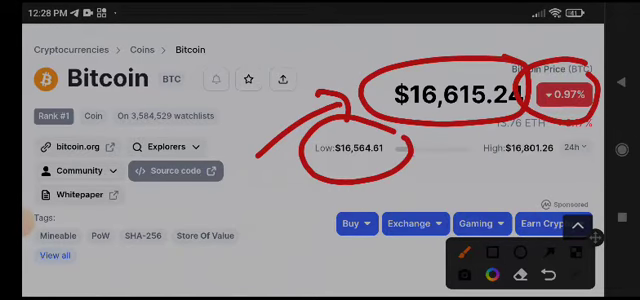
{"action": "left_click_drag", "start_coordinate": [585, 120], "coordinate": [595, 132]}
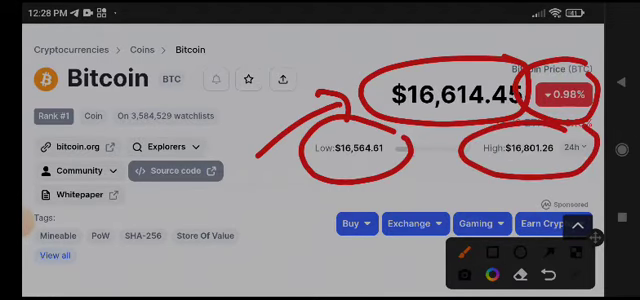
{"action": "scroll", "coordinate": [320, 160], "scroll_direction": "down", "scroll_amount": 5}
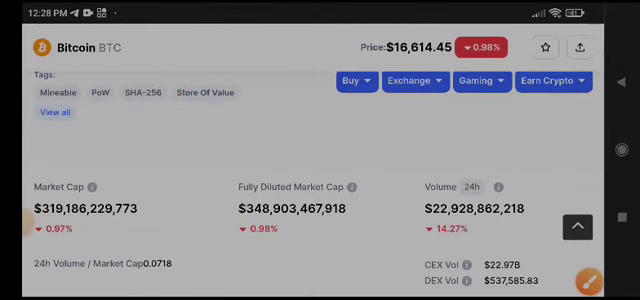
{"action": "scroll", "coordinate": [320, 160], "scroll_direction": "down", "scroll_amount": 3}
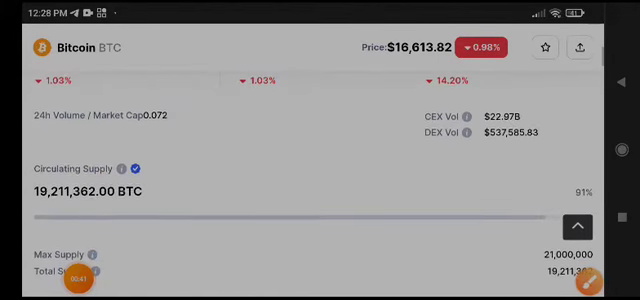
{"action": "scroll", "coordinate": [320, 160], "scroll_direction": "up", "scroll_amount": 2}
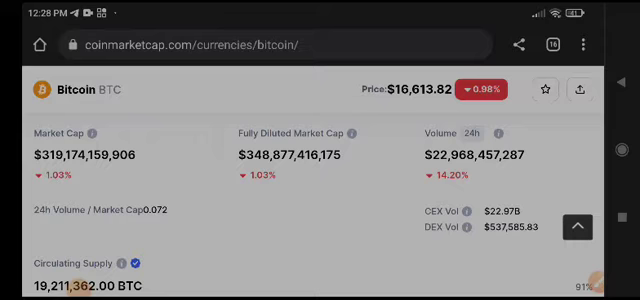
{"action": "double_click", "coordinate": [80, 286]}
Circle the 24h Volume value and its 14.27% change in red, with an arrow pointing at them.
{"action": "left_click", "coordinate": [595, 283]}
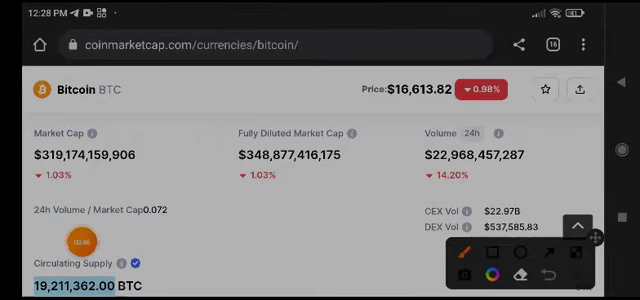
{"action": "left_click_drag", "start_coordinate": [81, 240], "coordinate": [40, 213]}
{"action": "left_click_drag", "start_coordinate": [495, 110], "coordinate": [530, 128]}
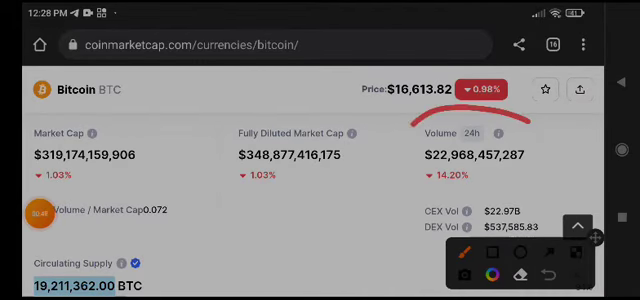
{"action": "mouse_move", "coordinate": [360, 240]}
{"action": "left_mouse_down"}
{"action": "mouse_move", "coordinate": [426, 180]}
{"action": "mouse_move", "coordinate": [414, 226]}
{"action": "left_mouse_up"}
{"action": "left_click_drag", "start_coordinate": [20, 215], "coordinate": [120, 280]}
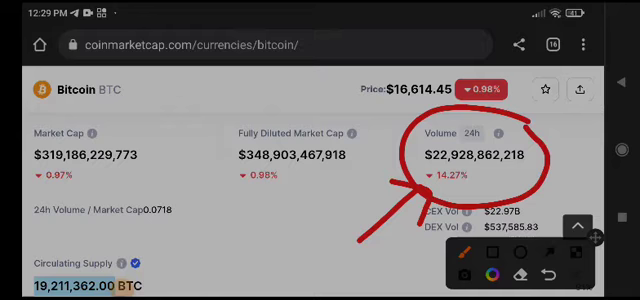
Clear the red volume annotation and show the Bitcoin to USD price chart.
{"action": "left_click", "coordinate": [577, 252]}
{"action": "scroll", "coordinate": [320, 180], "scroll_direction": "down", "scroll_amount": 5}
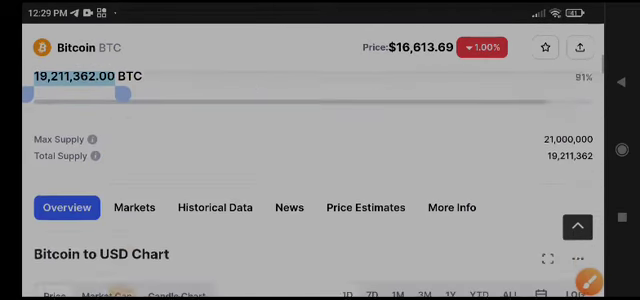
{"action": "scroll", "coordinate": [320, 180], "scroll_direction": "down", "scroll_amount": 3}
{"action": "scroll", "coordinate": [320, 180], "scroll_direction": "down", "scroll_amount": 2}
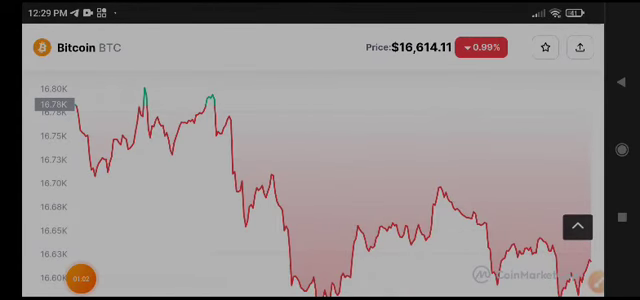
{"action": "scroll", "coordinate": [320, 180], "scroll_direction": "up", "scroll_amount": 1}
{"action": "scroll", "coordinate": [320, 180], "scroll_direction": "down", "scroll_amount": 2}
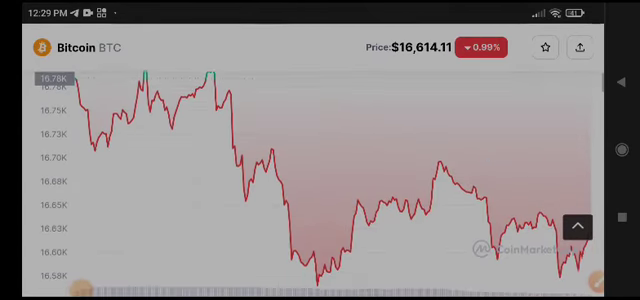
{"action": "scroll", "coordinate": [320, 180], "scroll_direction": "up", "scroll_amount": 1}
{"action": "scroll", "coordinate": [320, 180], "scroll_direction": "down", "scroll_amount": 2}
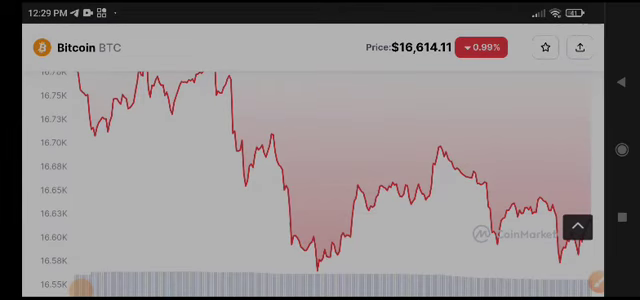
{"action": "left_click", "coordinate": [596, 283]}
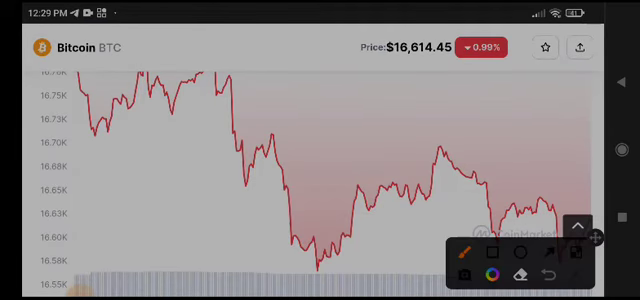
{"action": "left_click_drag", "start_coordinate": [596, 237], "coordinate": [584, 93]}
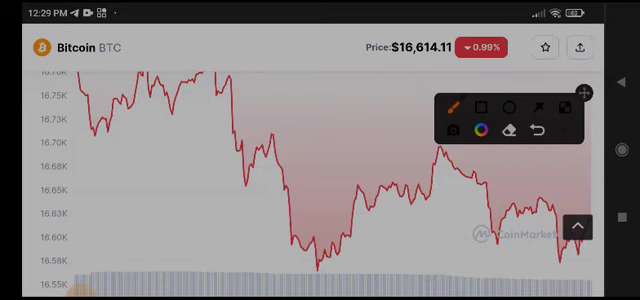
{"action": "left_click_drag", "start_coordinate": [279, 280], "coordinate": [604, 254]}
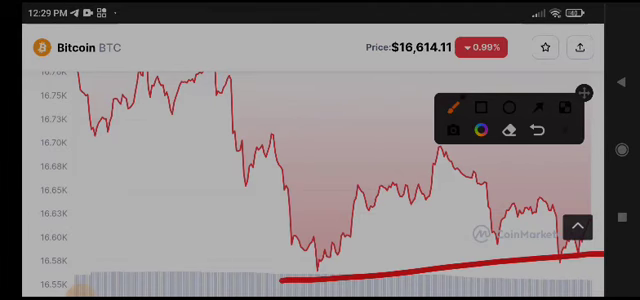
{"action": "left_click", "coordinate": [565, 107]}
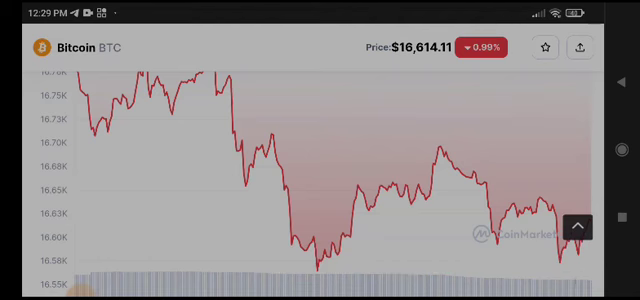